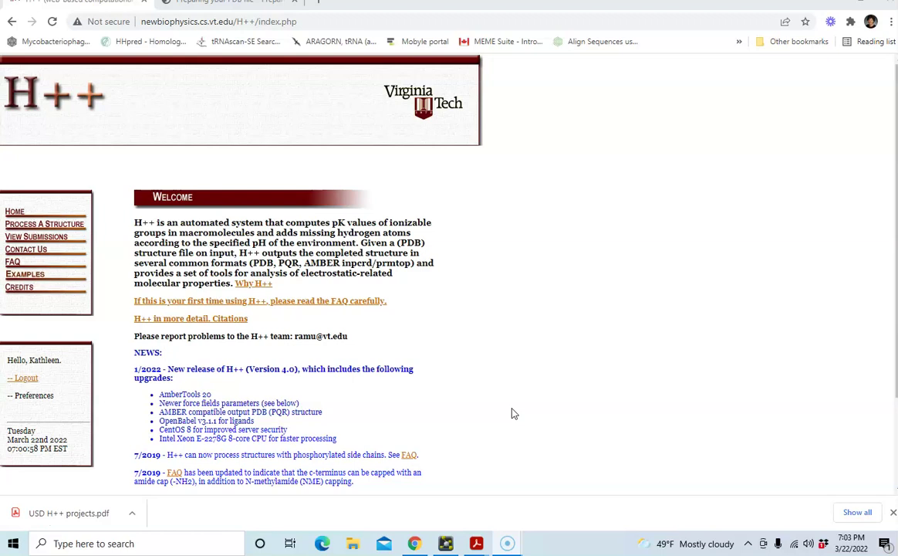
# - Check the list of earlier submissions, and open the page for processing a new structure
pyautogui.click(48, 238)
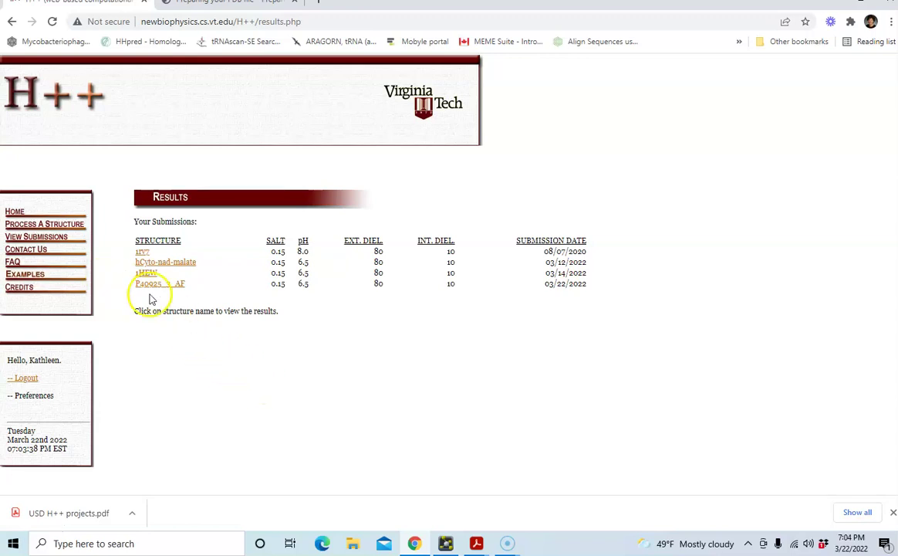
pyautogui.click(35, 224)
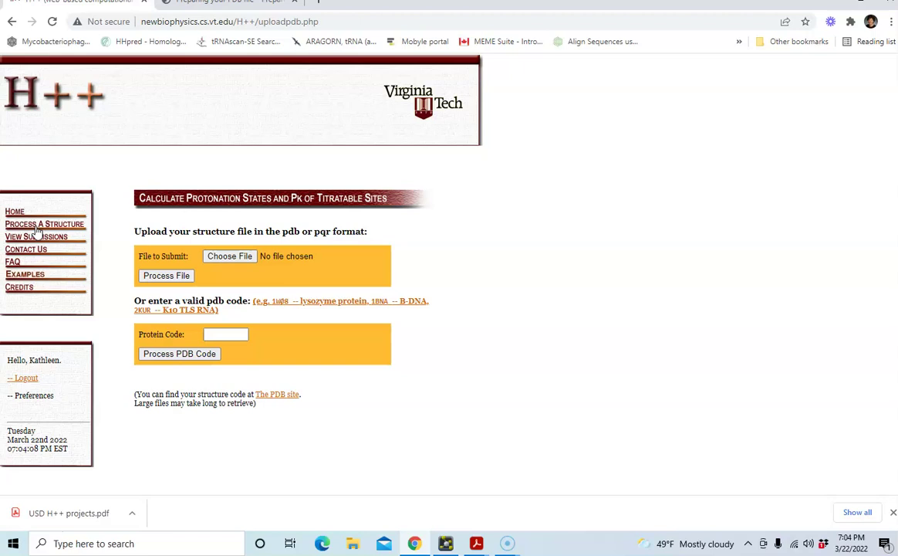
# - Choose P40925_3_AF.pdb from the H++ folder inside Dropbox's CHM 310L folder, and submit the file for processing
pyautogui.click(234, 261)
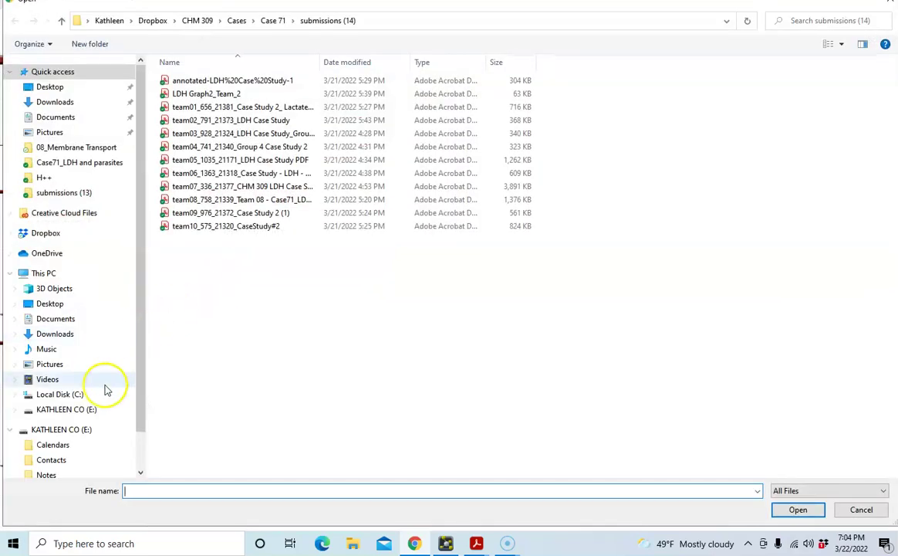
pyautogui.click(60, 232)
pyautogui.click(234, 437)
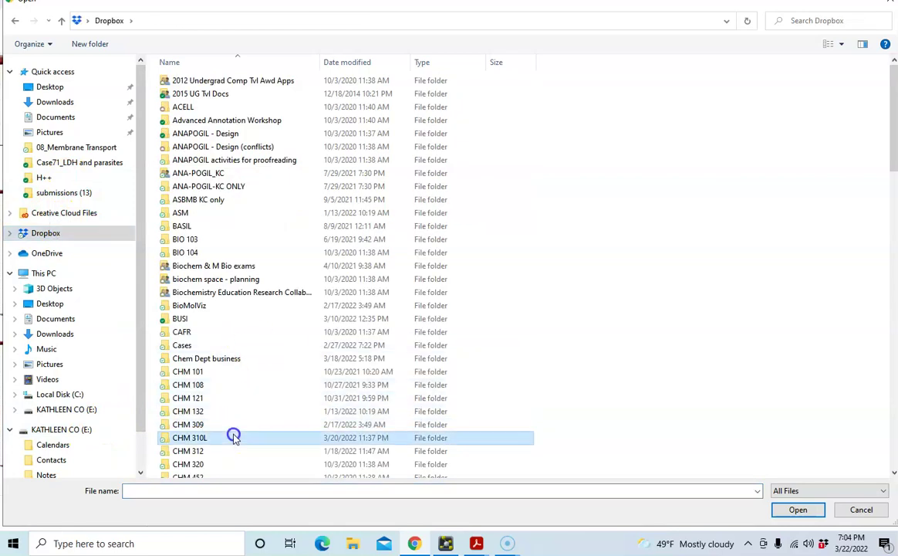
pyautogui.doubleClick(233, 437)
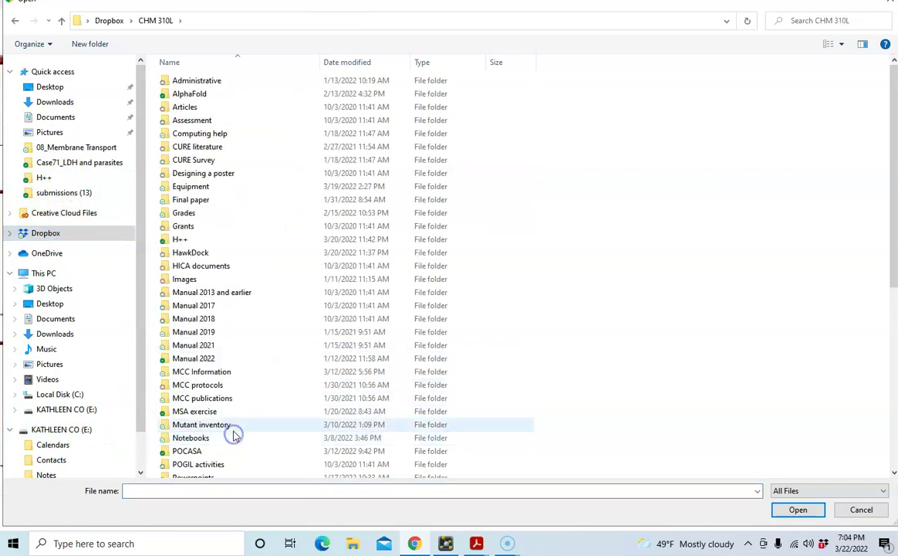
pyautogui.doubleClick(225, 240)
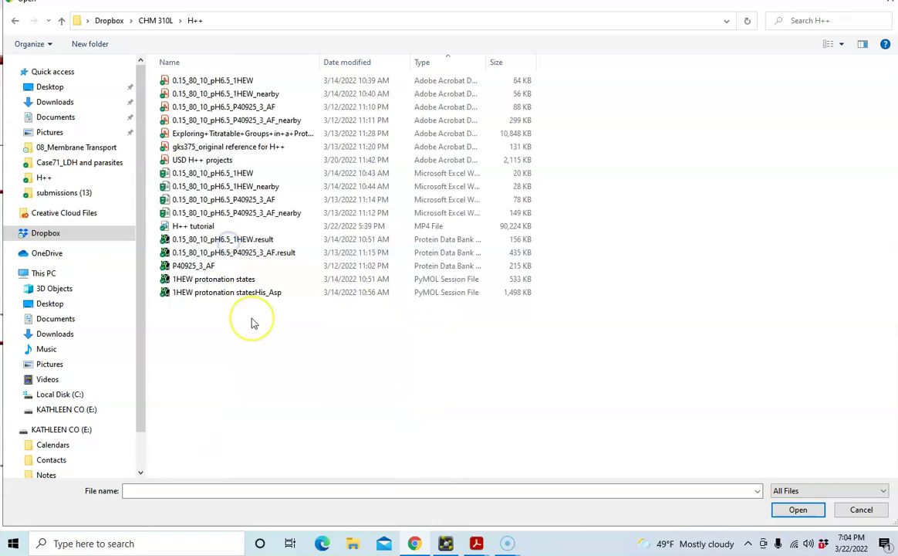
pyautogui.click(219, 297)
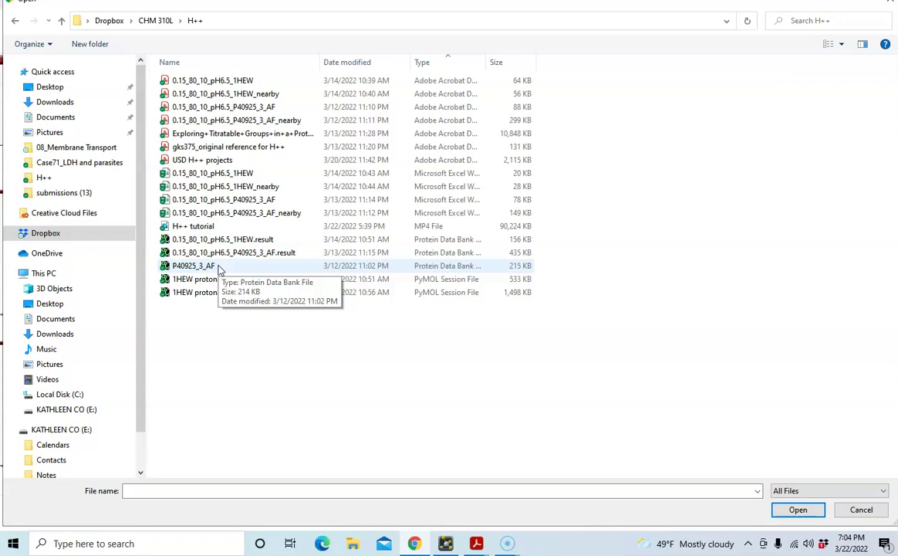
pyautogui.click(218, 268)
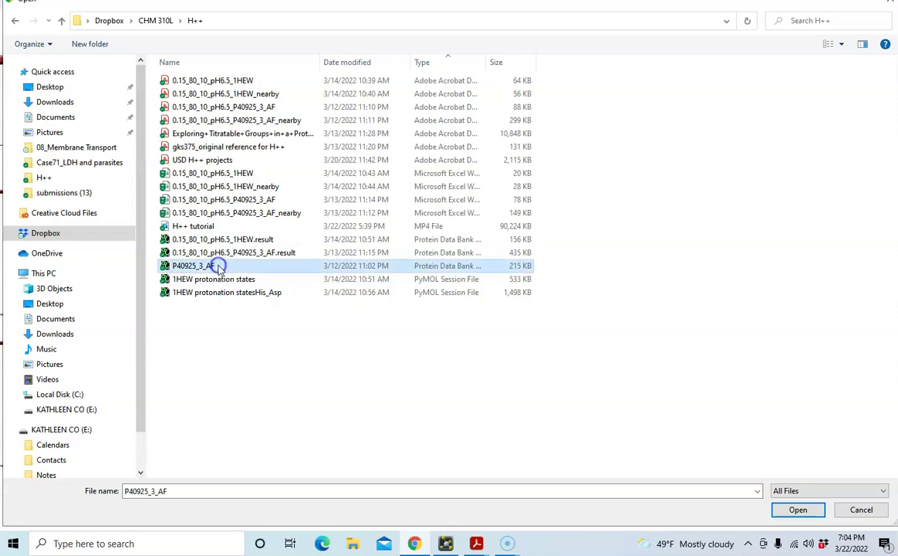
pyautogui.click(799, 510)
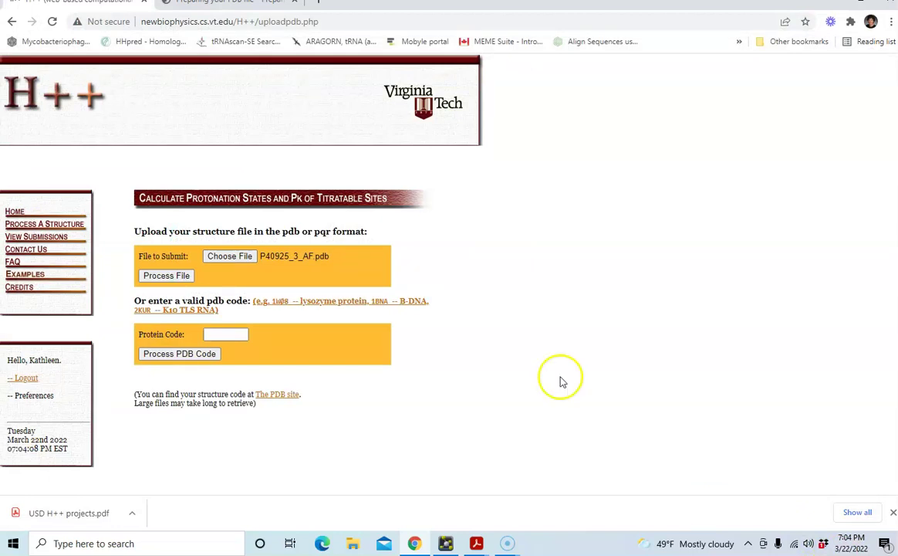
pyautogui.click(174, 277)
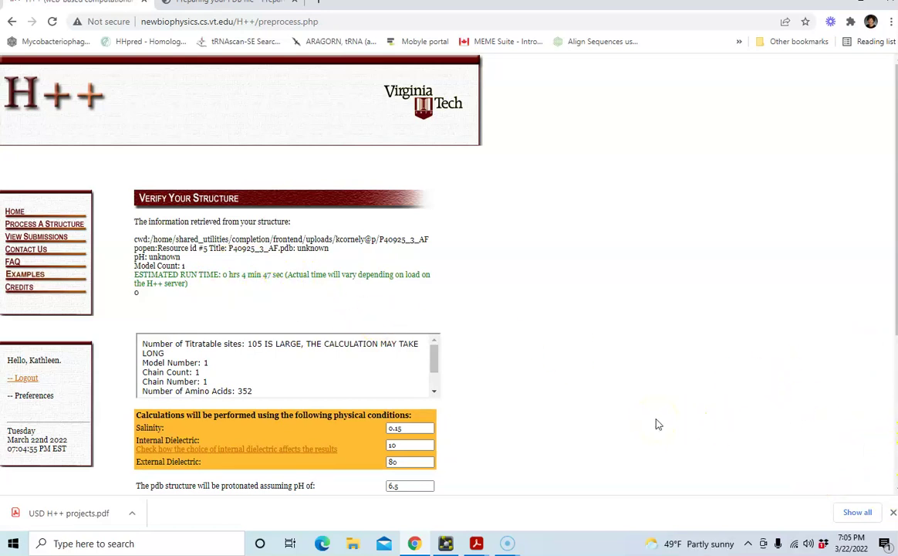
# - Set the explicit solvent box option to Cubic and start processing the structure with the other conditions at their defaults
pyautogui.scroll(-1, 658, 423)
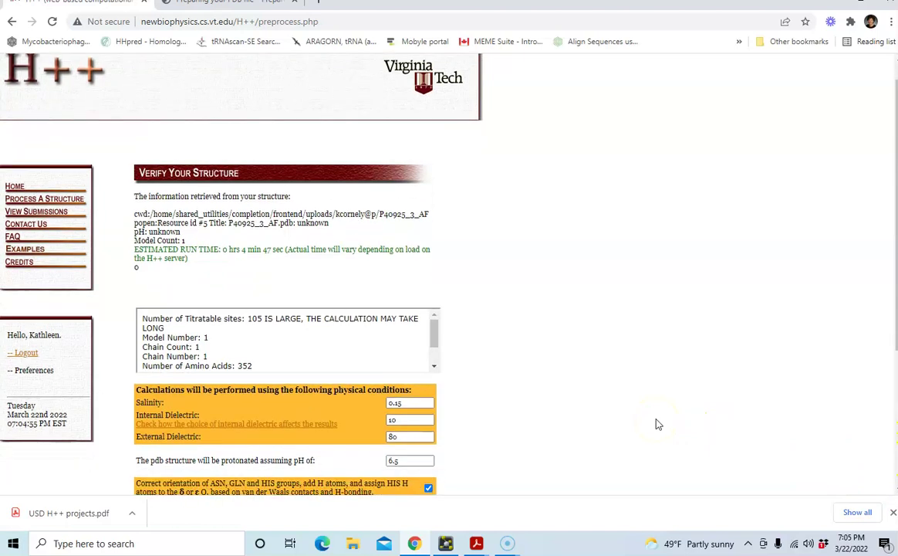
pyautogui.scroll(-5, 657, 424)
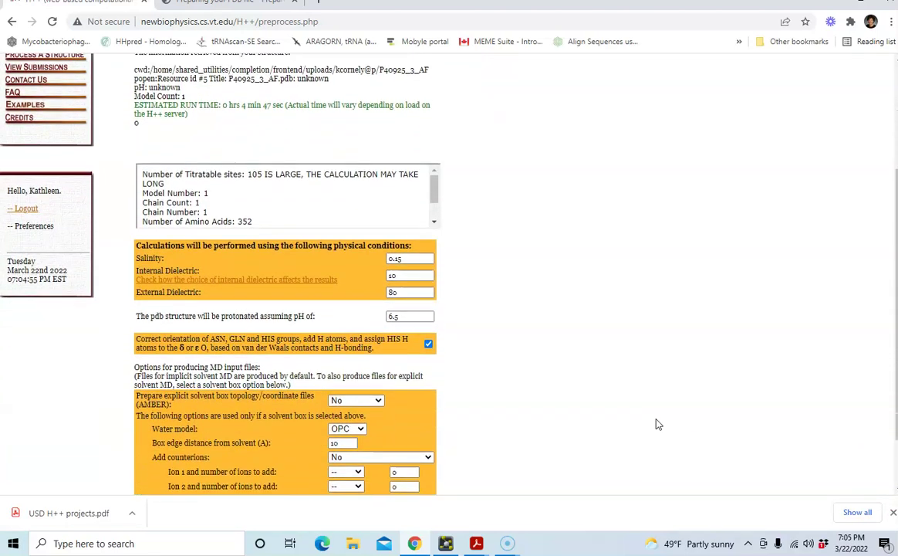
pyautogui.scroll(-1, 657, 424)
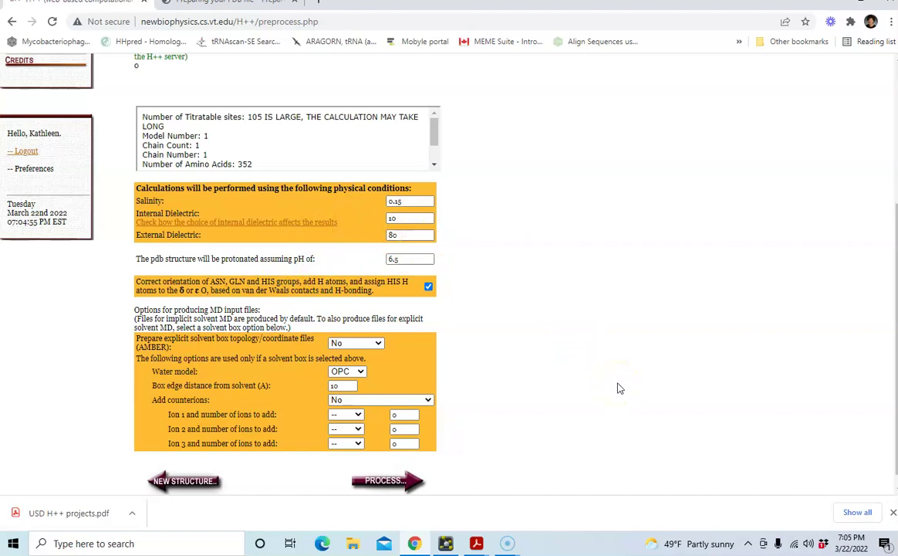
pyautogui.scroll(-1, 618, 389)
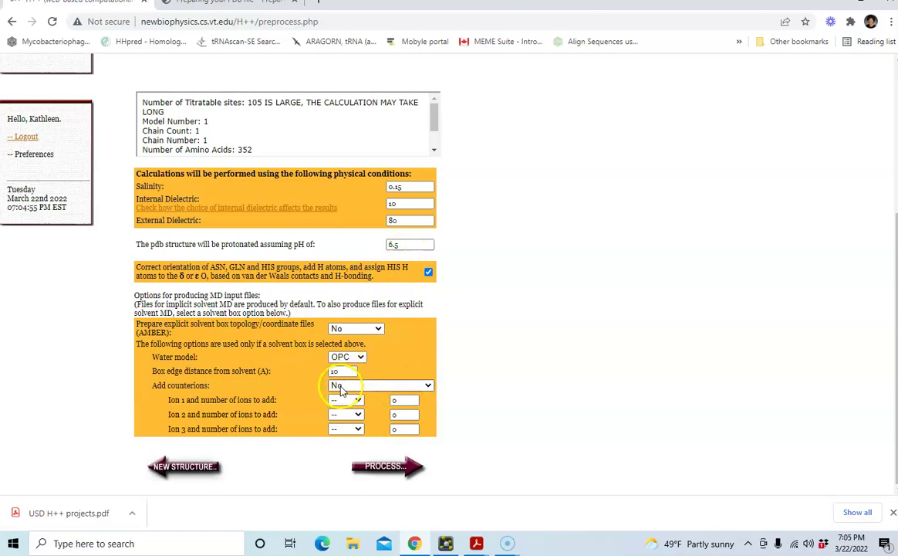
pyautogui.click(368, 329)
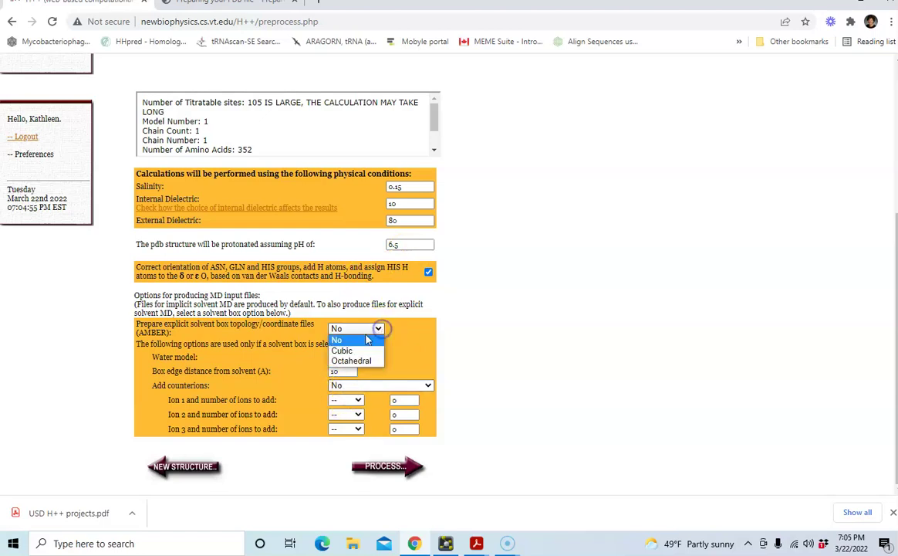
pyautogui.click(350, 353)
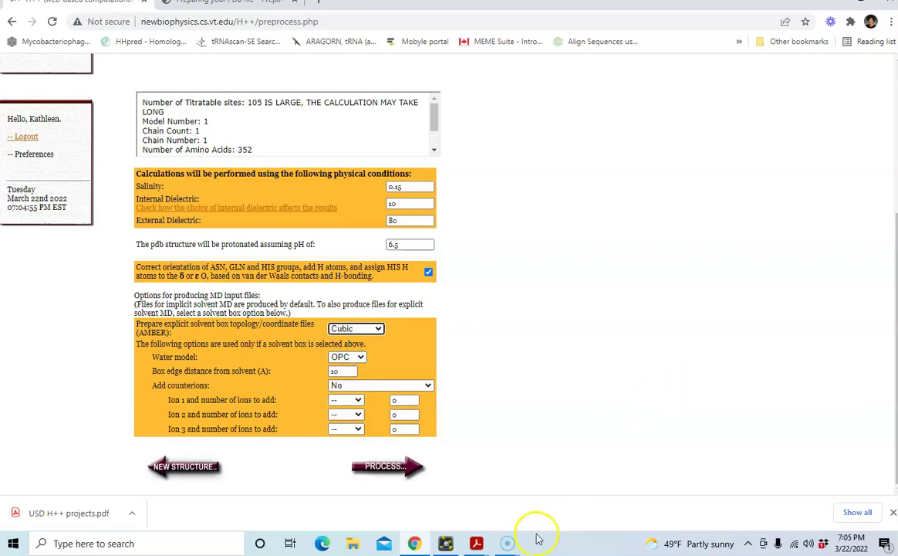
pyautogui.click(382, 469)
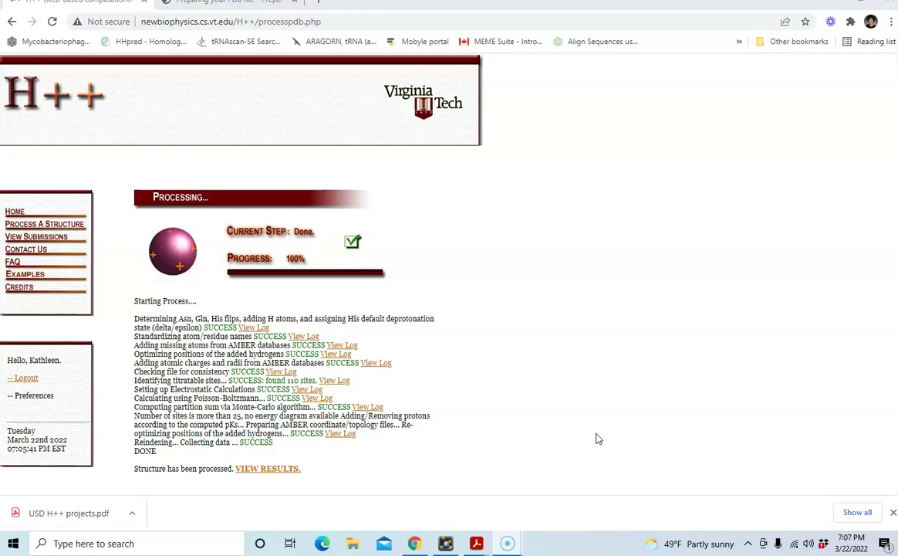
# - View the results of the processed structure and display the titration curve for residue HIS-205
pyautogui.click(266, 470)
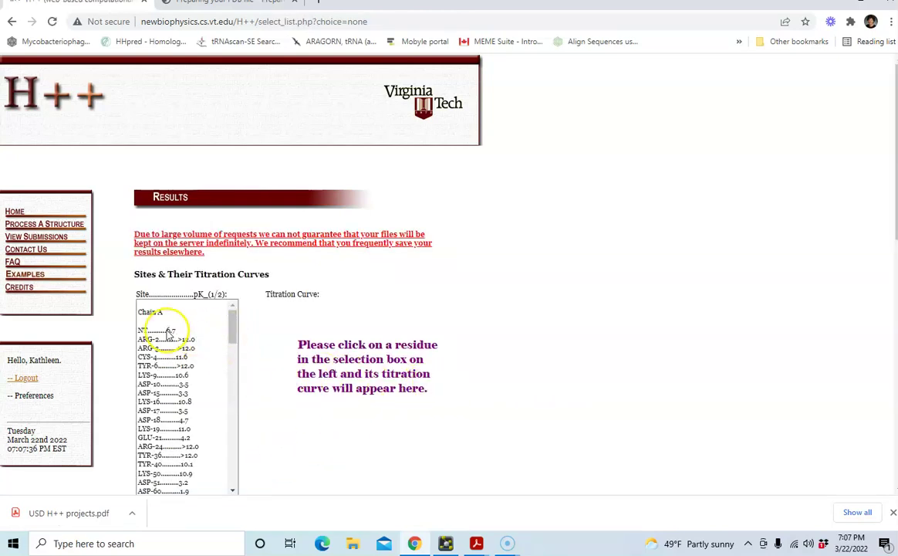
pyautogui.moveTo(229, 336); pyautogui.dragTo(222, 406)
pyautogui.click(146, 428)
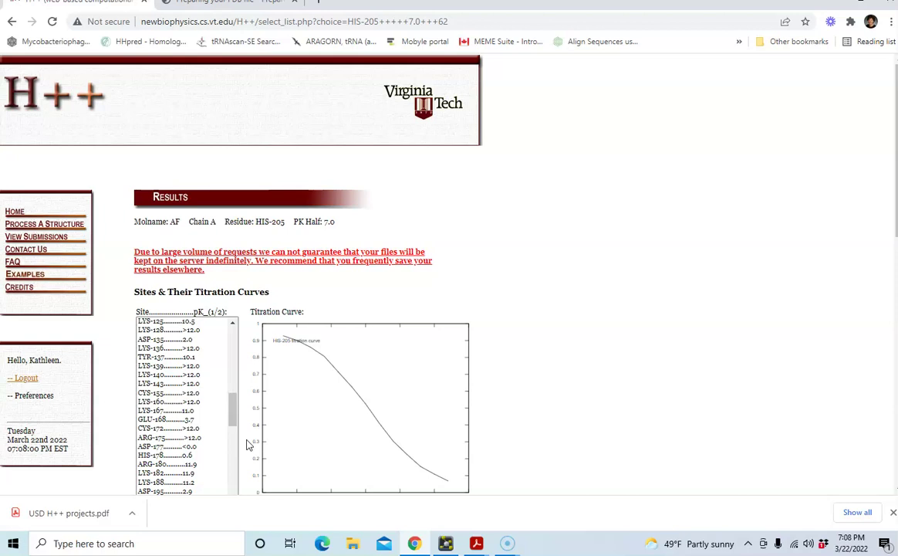
# - Examine the .pkout list of all computed pKs and titration curves, and return to the results page
pyautogui.scroll(-2, 782, 472)
pyautogui.scroll(-2, 782, 472)
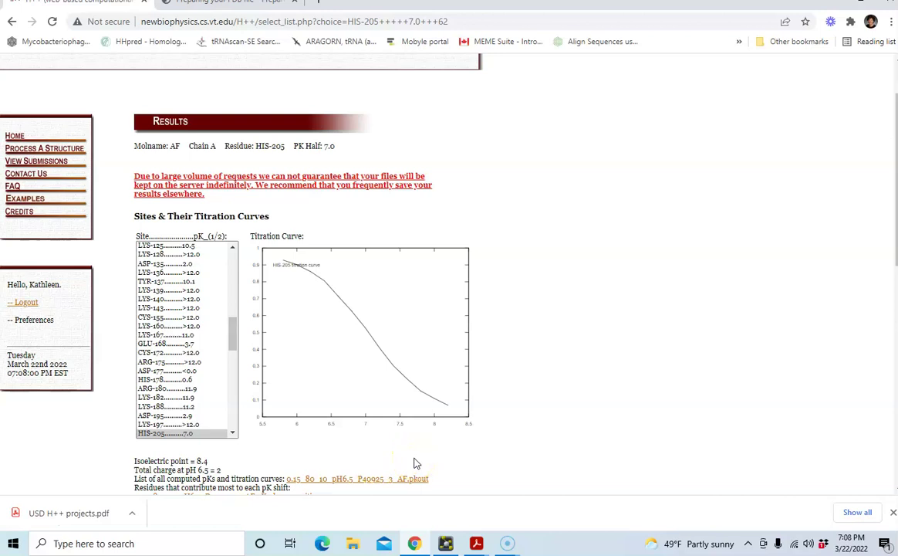
pyautogui.scroll(-2, 413, 463)
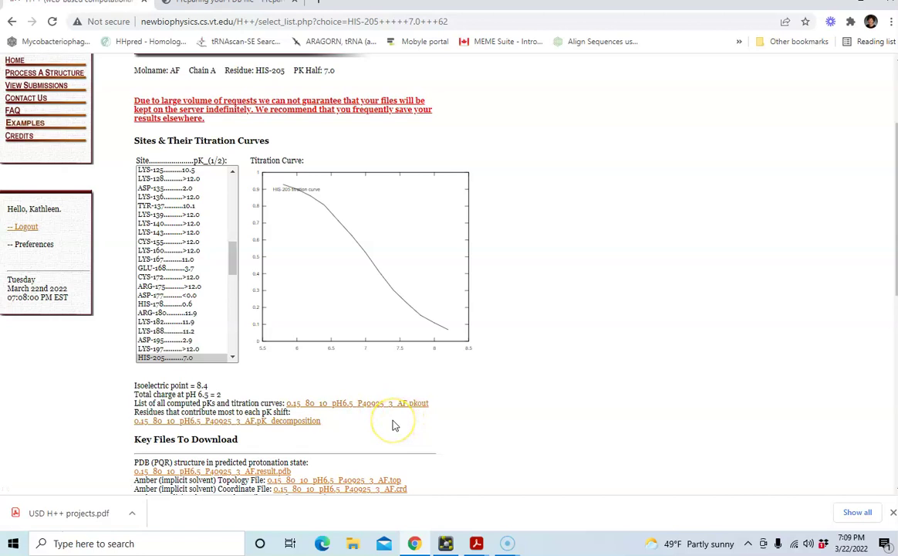
pyautogui.click(361, 404)
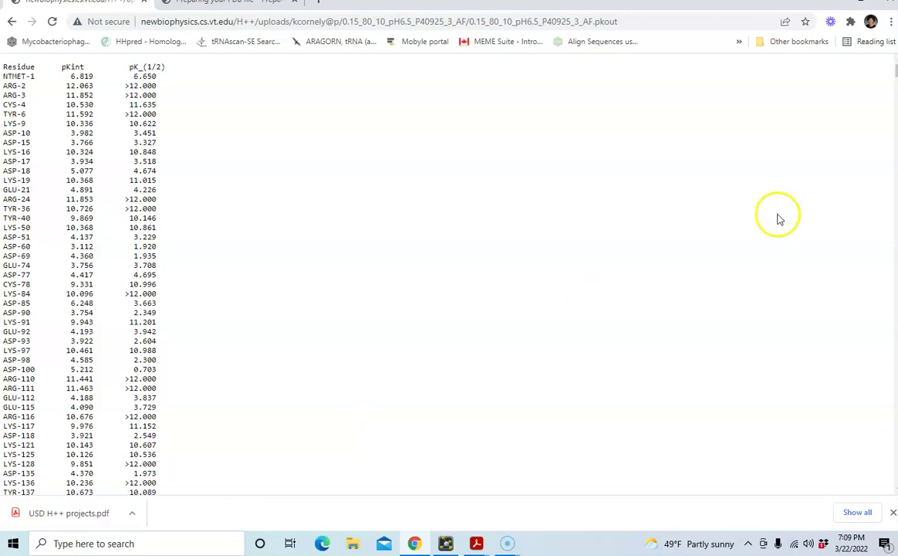
pyautogui.click(891, 24)
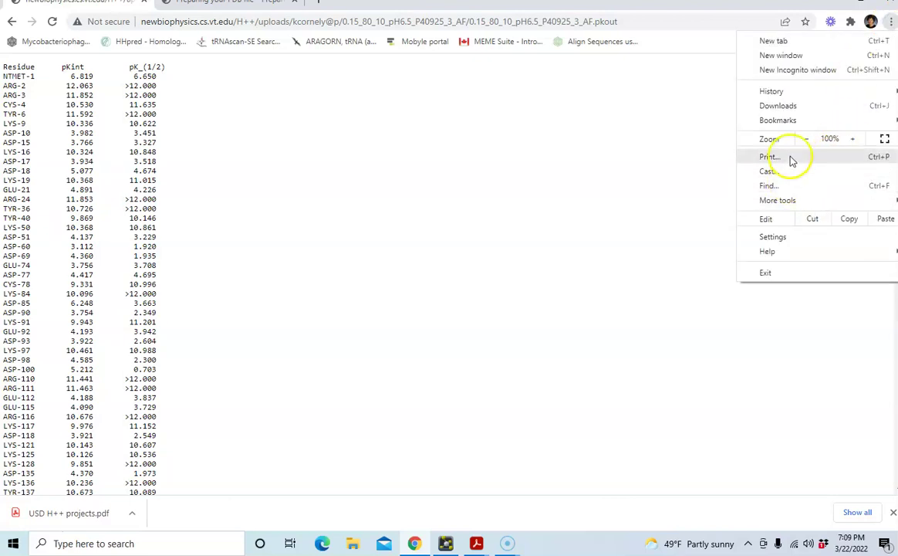
pyautogui.click(475, 202)
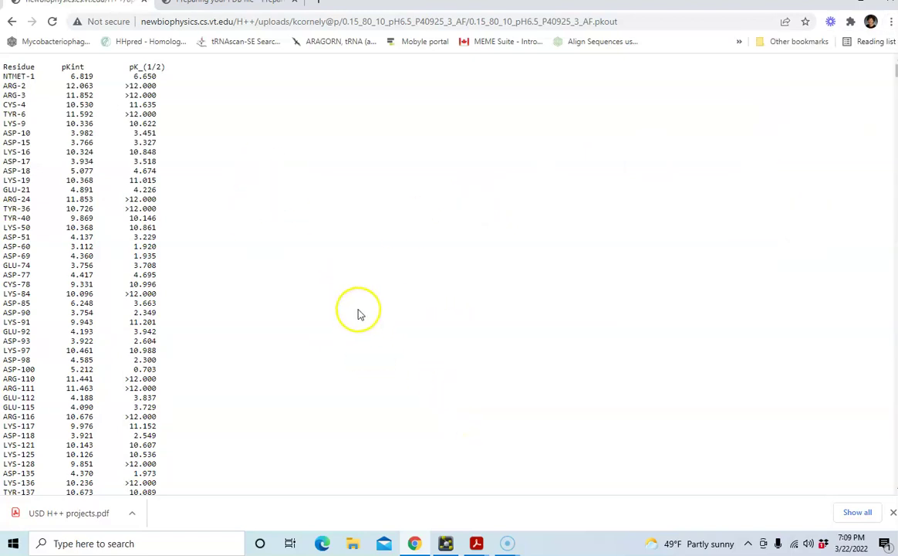
pyautogui.click(11, 22)
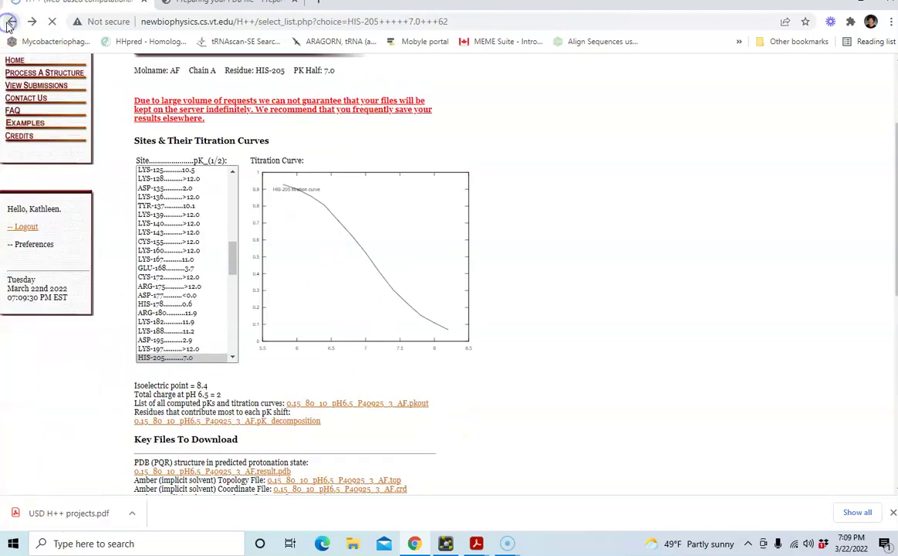
# - Examine the pK_decomposition file of residues contributing most to each pK shift, and return to the results page
pyautogui.click(309, 423)
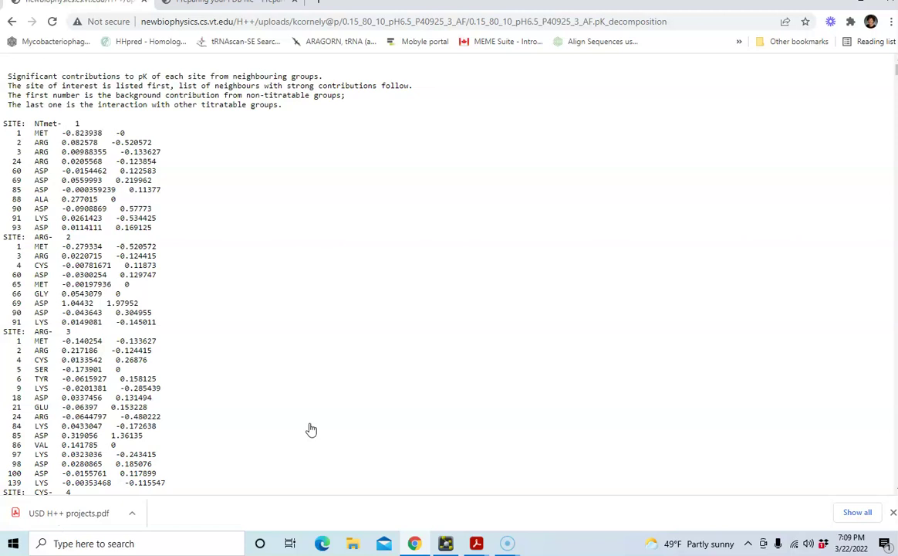
pyautogui.click(14, 23)
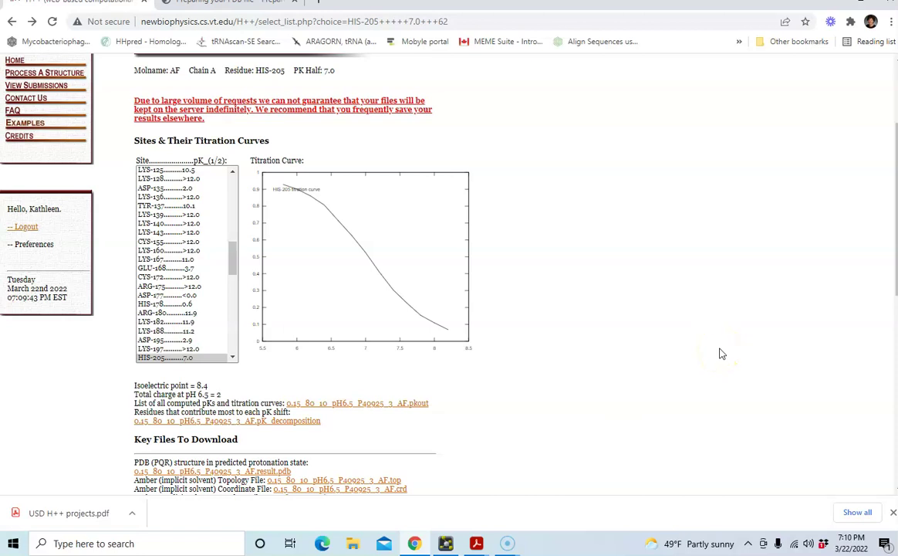
# - Switch to Adobe Acrobat and show the Exploring Titratable Groups PDF
pyautogui.moveTo(477, 544)
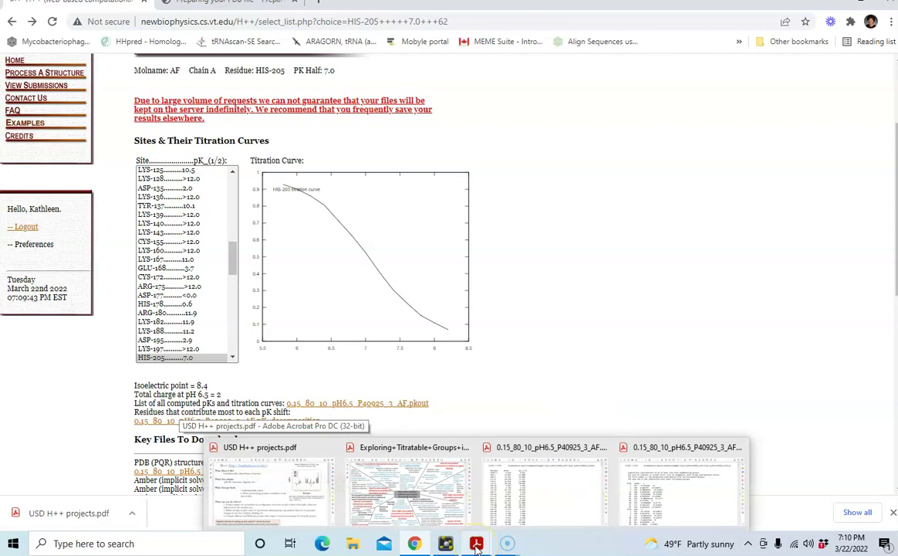
pyautogui.click(439, 505)
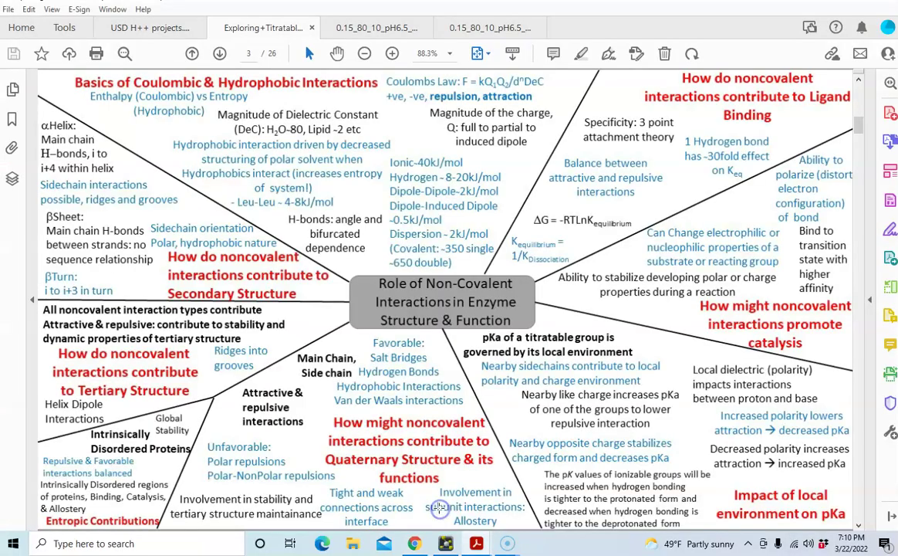